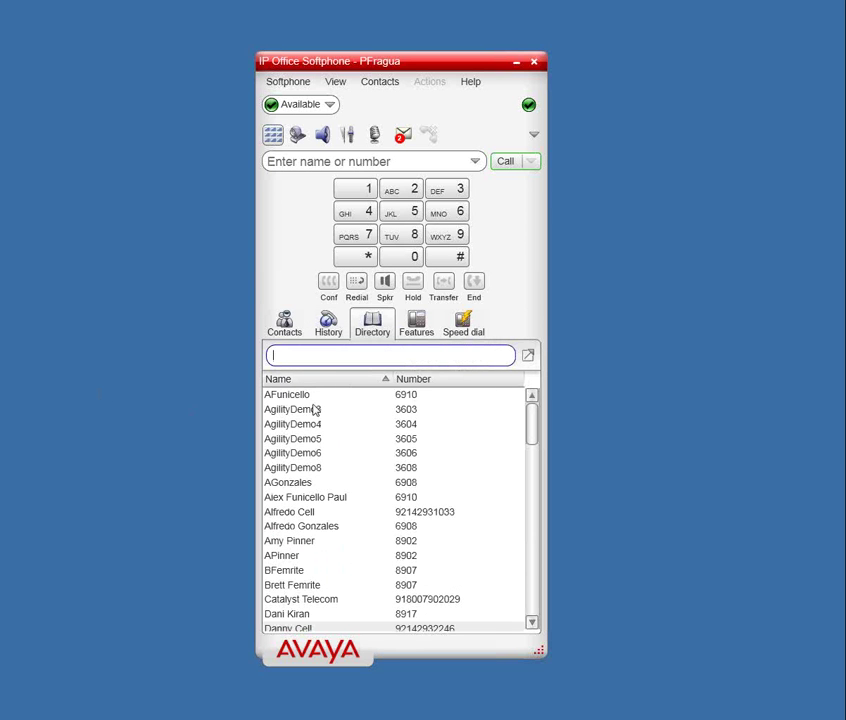
# - Browse down the Directory list, then show the Features grid of blank feature buttons
pyautogui.scroll(-5, 385, 470)
pyautogui.scroll(-5, 382, 487)
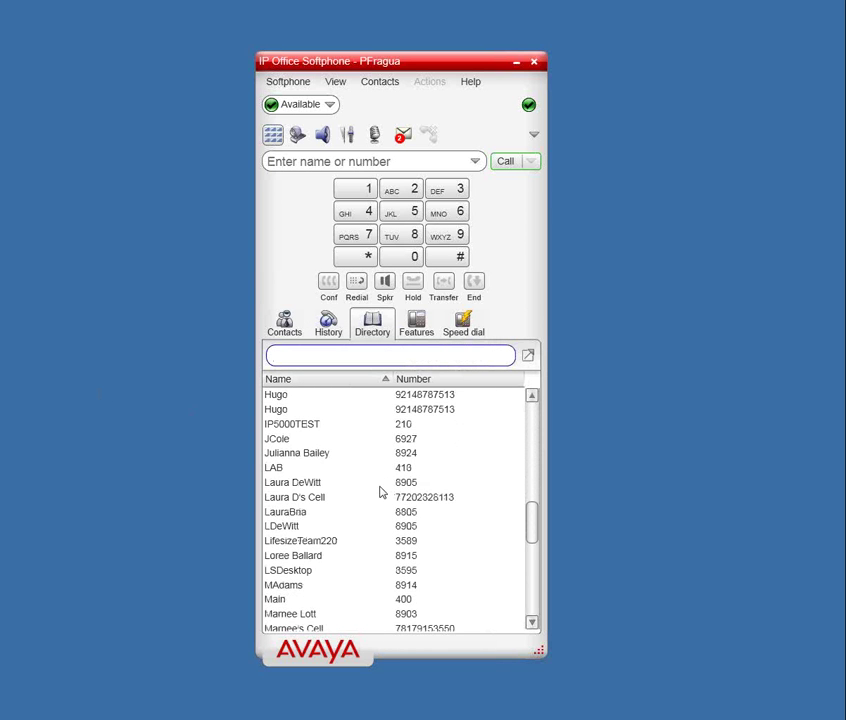
pyautogui.scroll(-6, 380, 489)
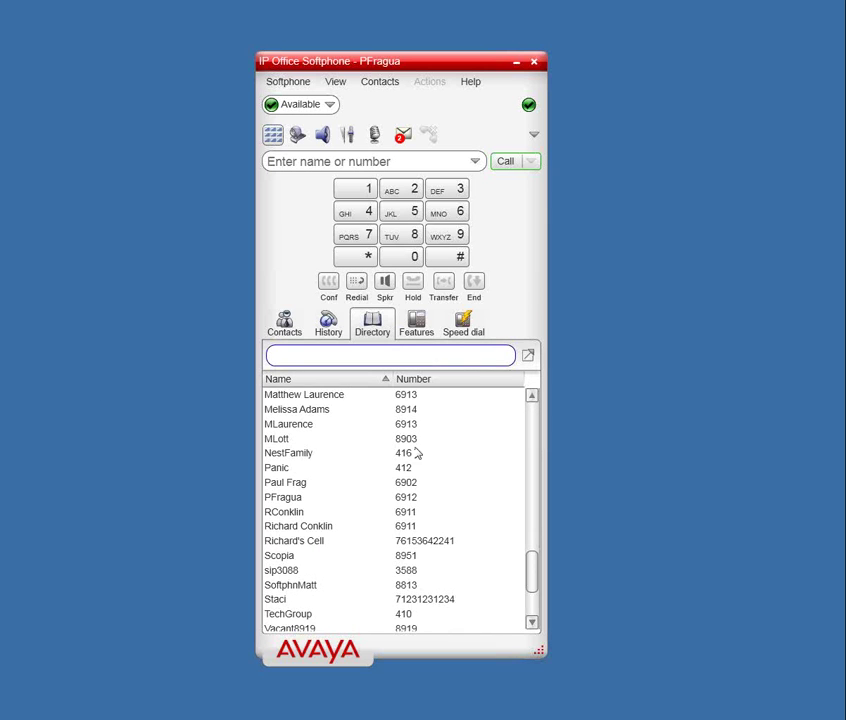
pyautogui.scroll(-2, 380, 529)
pyautogui.scroll(5, 383, 521)
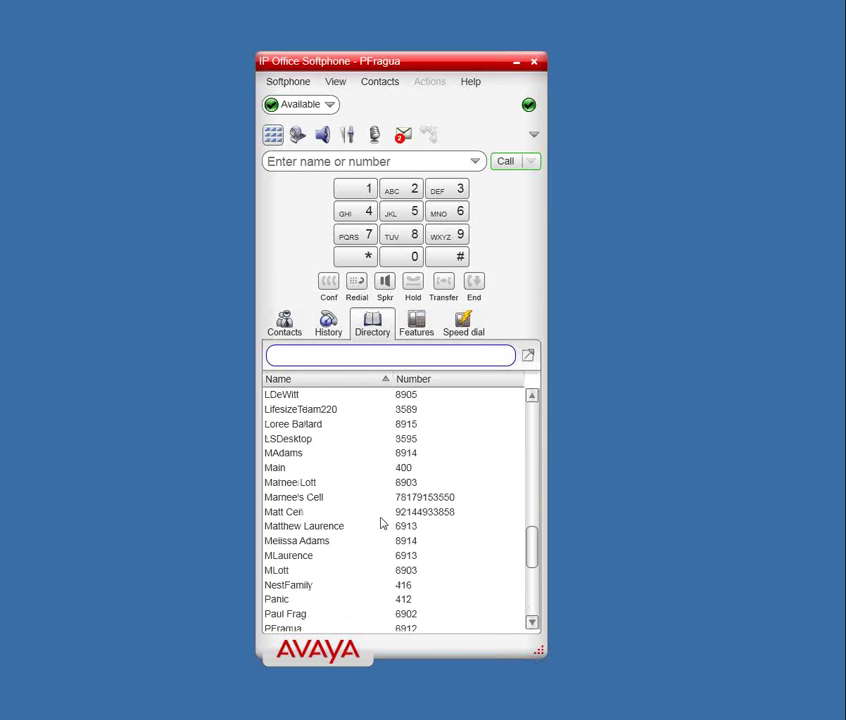
pyautogui.click(420, 332)
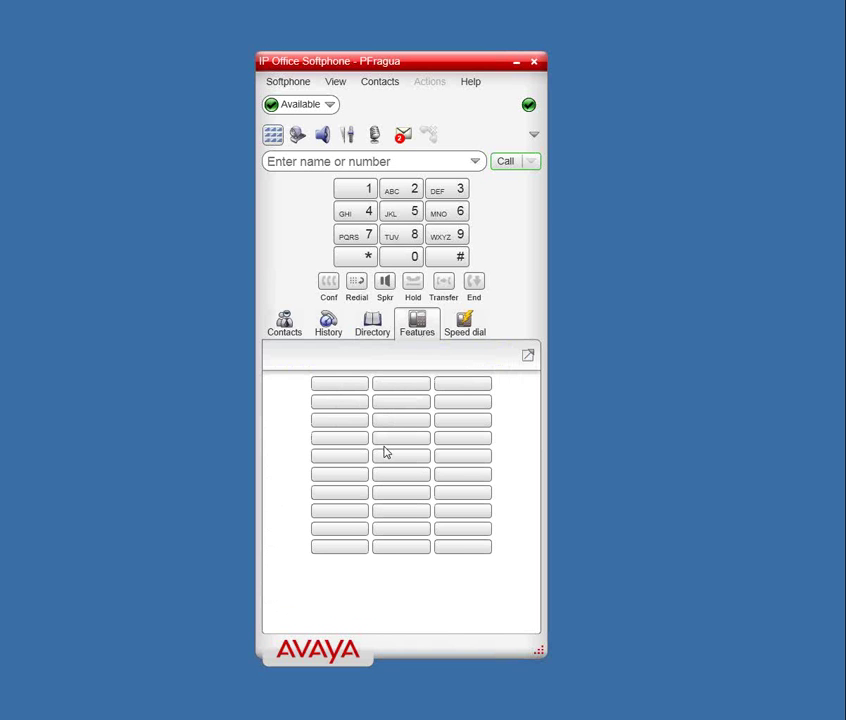
# - Assign DoNotDisturbOn to the first feature button
pyautogui.rightClick(342, 389)
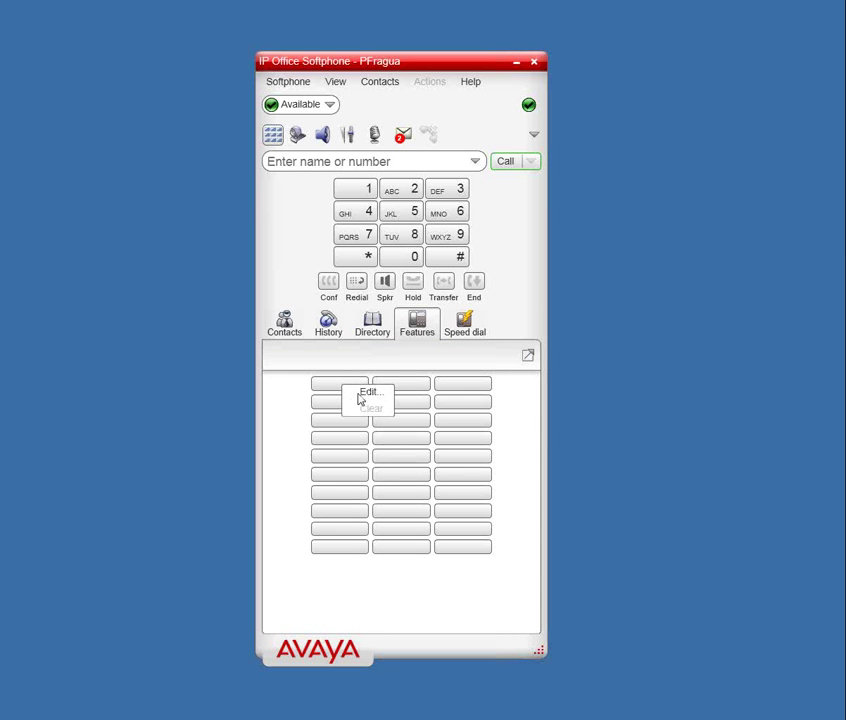
pyautogui.click(368, 392)
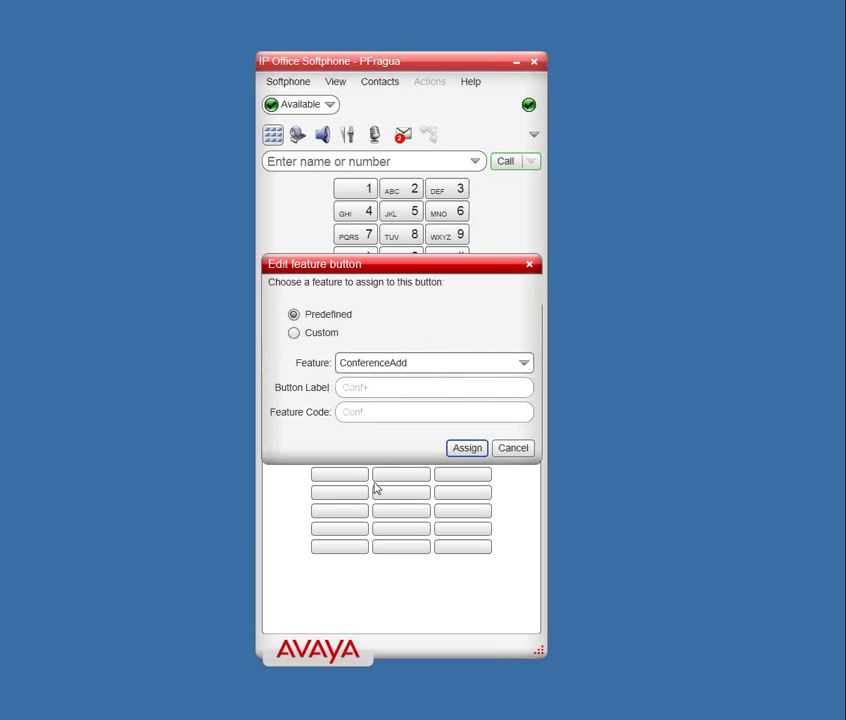
pyautogui.click(449, 365)
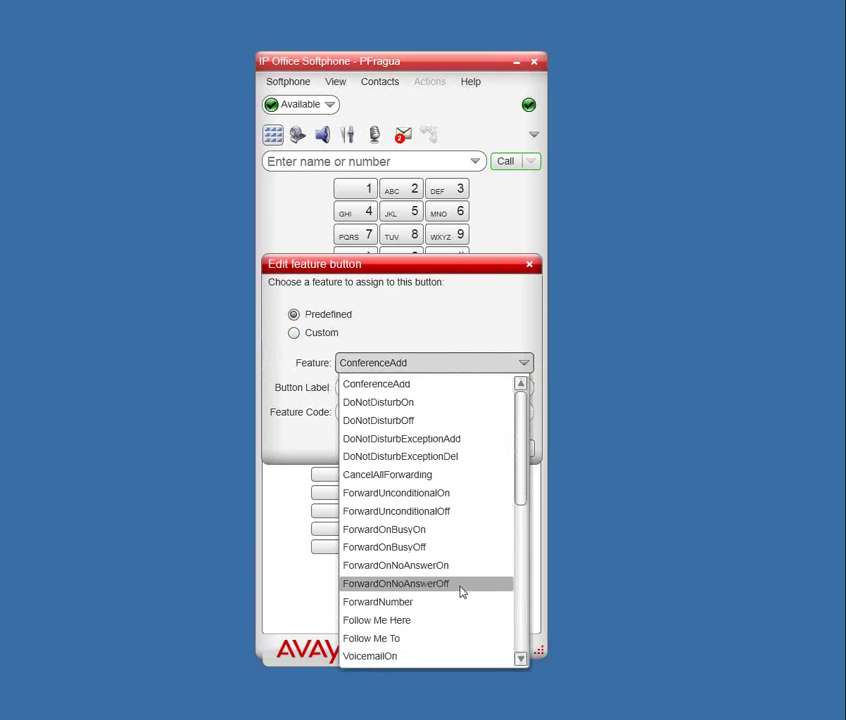
pyautogui.click(452, 402)
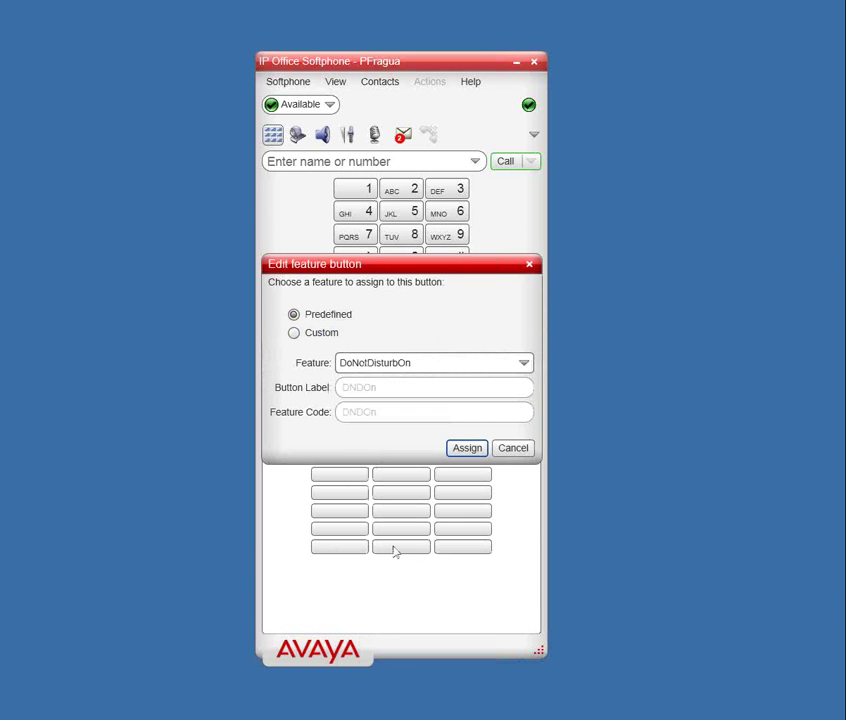
pyautogui.click(467, 447)
# - Assign CallRecord to the second feature button, labelled Recor
pyautogui.rightClick(408, 384)
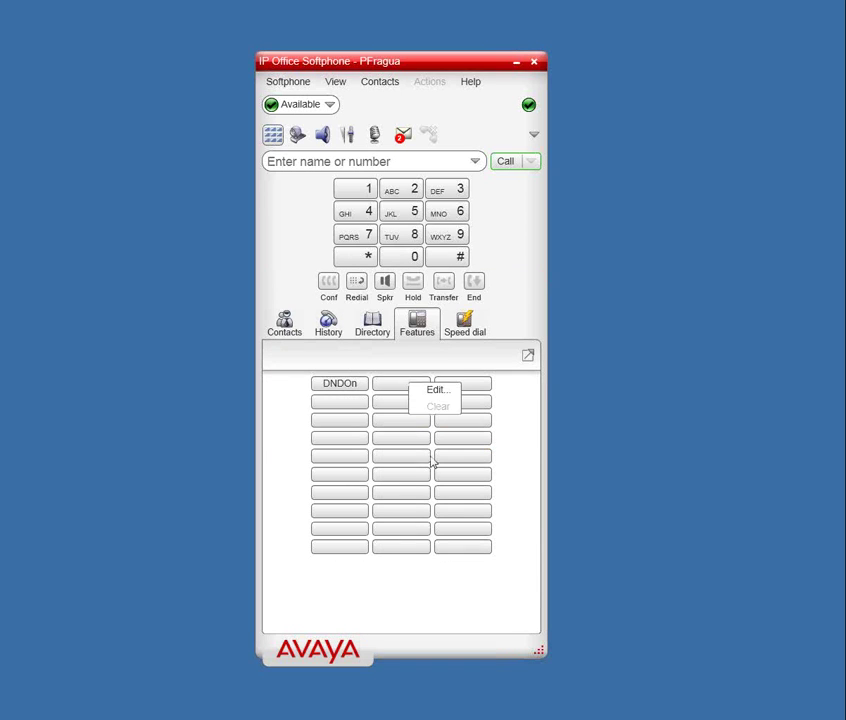
pyautogui.click(442, 396)
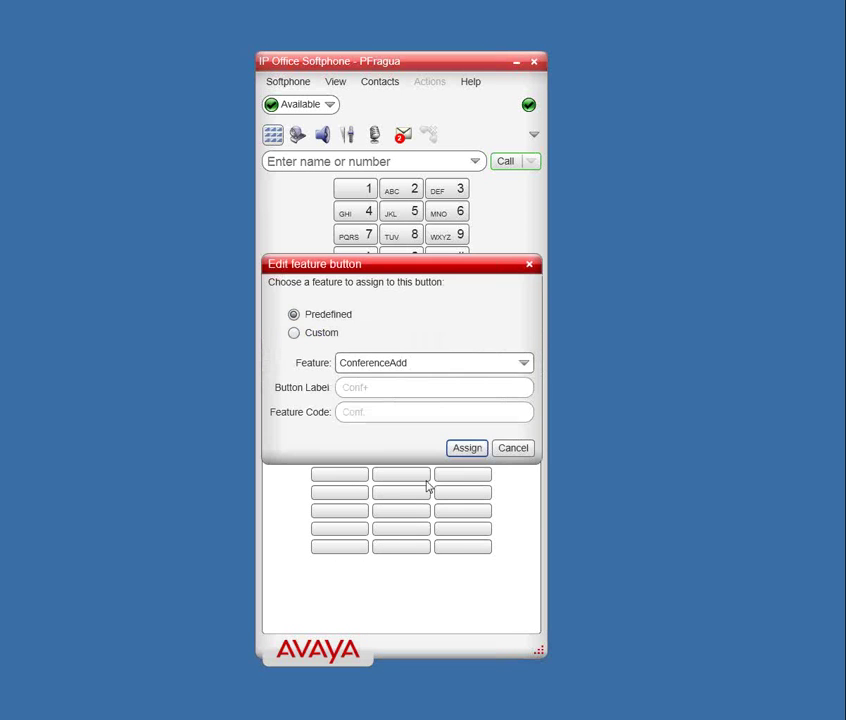
pyautogui.click(525, 364)
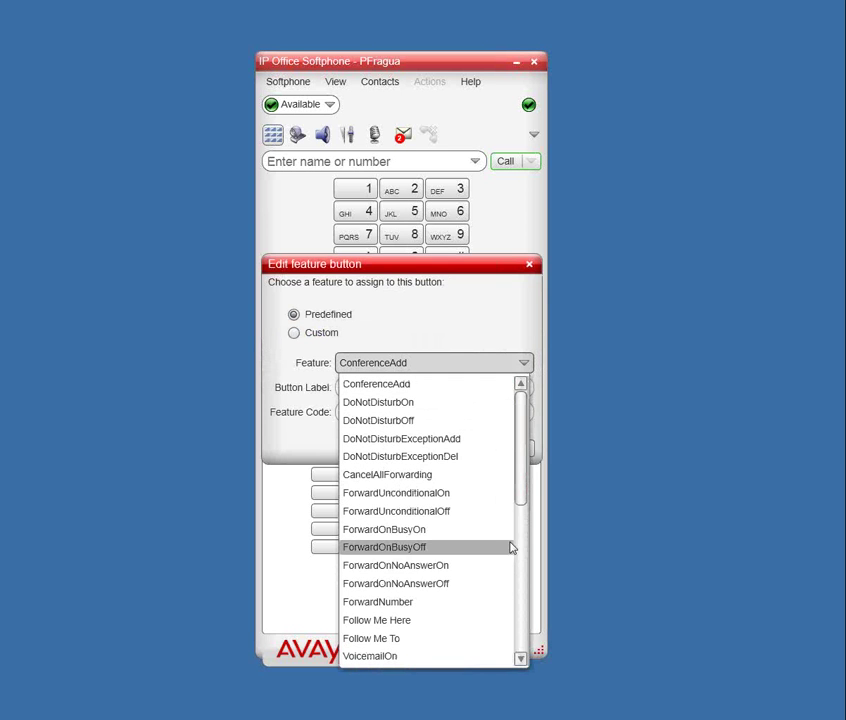
pyautogui.moveTo(521, 487); pyautogui.dragTo(523, 580)
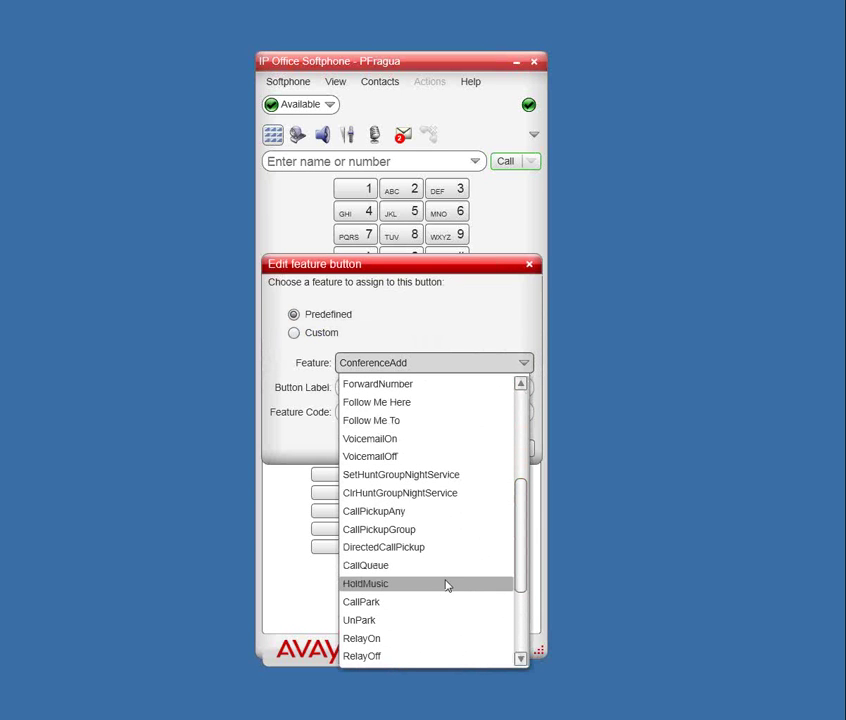
pyautogui.scroll(-3, 447, 508)
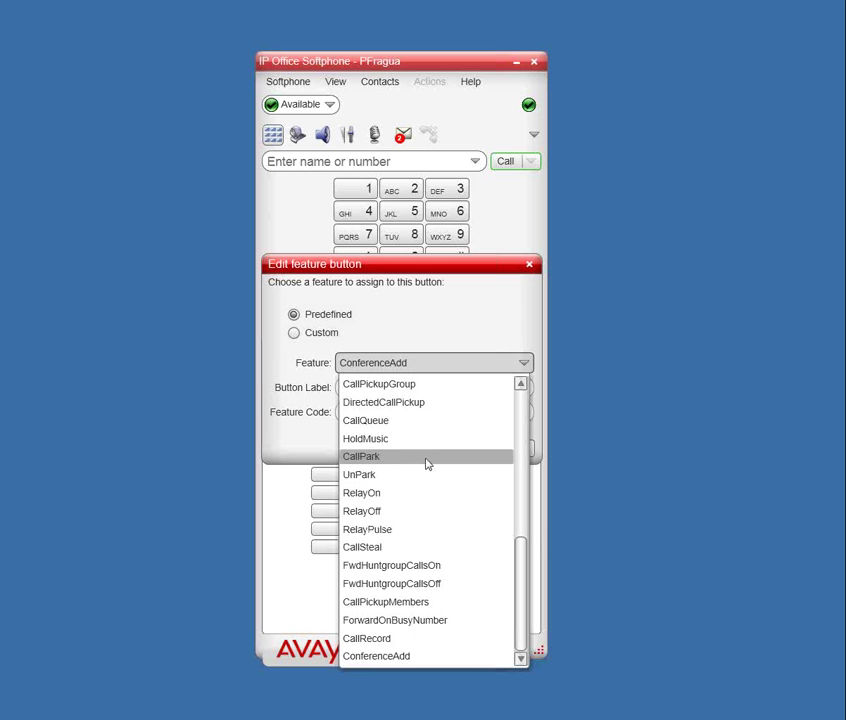
pyautogui.click(411, 640)
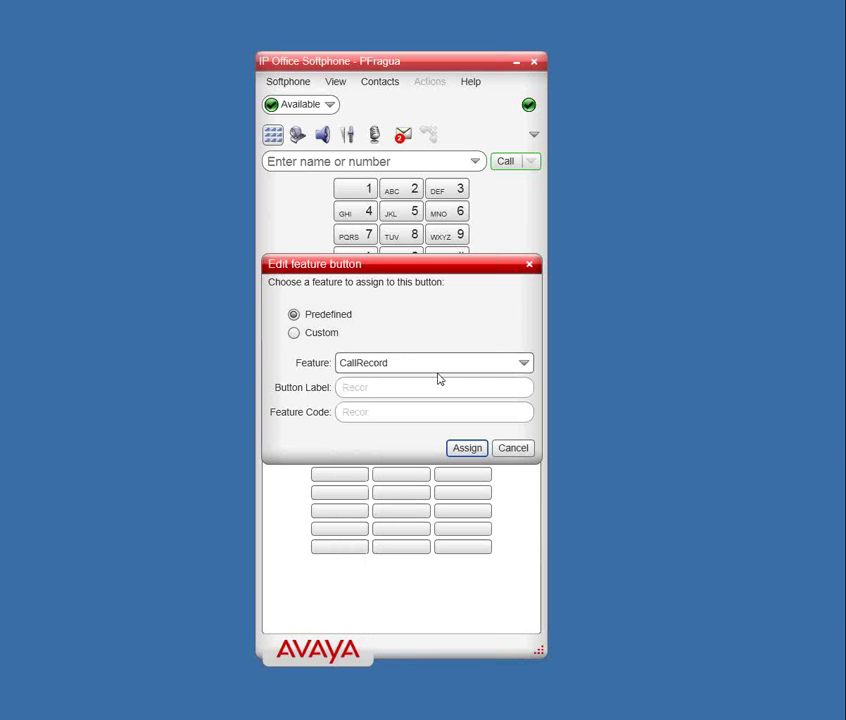
pyautogui.click(470, 449)
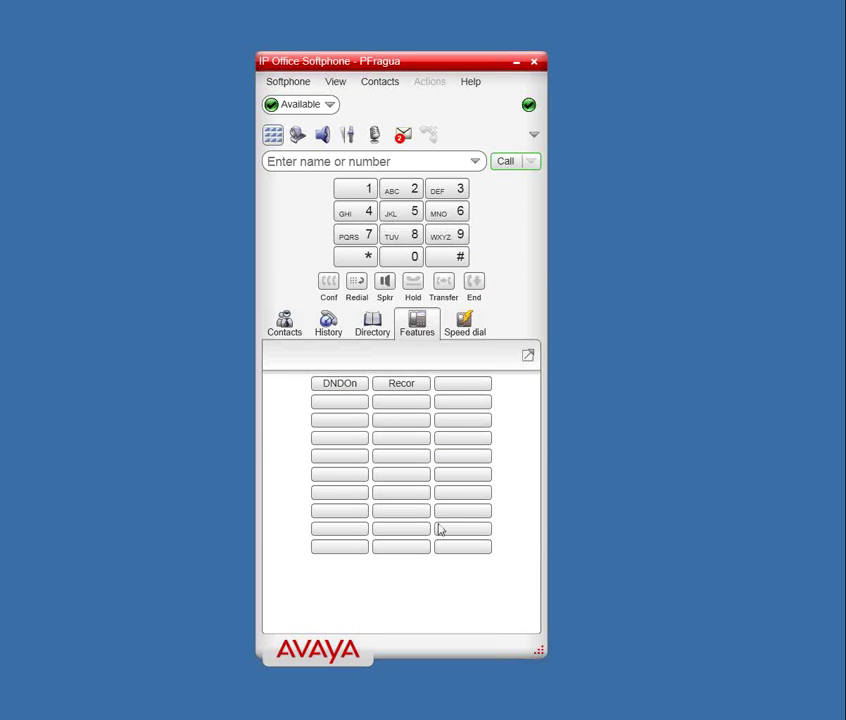
# - Set the feature grid's Show rows option to 4, keeping DNDOn and Recor assigned
pyautogui.rightClick(388, 597)
pyautogui.moveTo(428, 598)
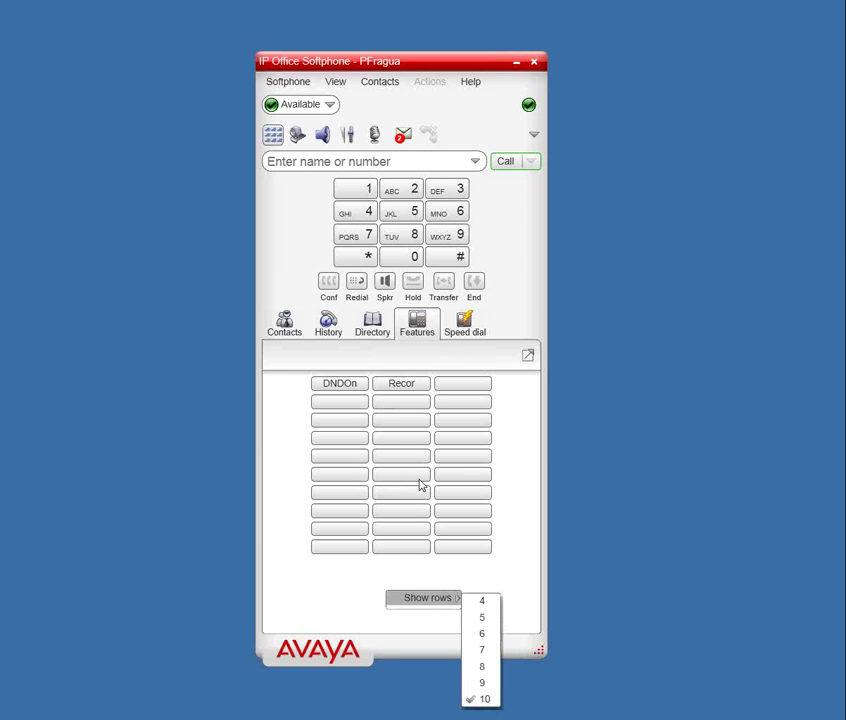
pyautogui.click(481, 601)
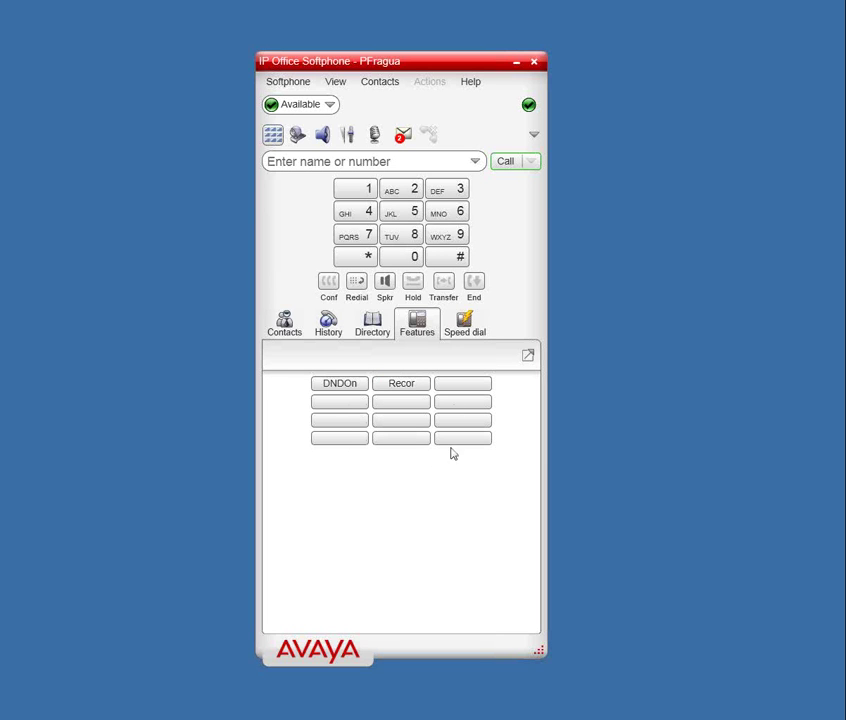
# - Show the Speed dial grid with contacts like ConfBrdg and check the microphone volume control
pyautogui.click(455, 327)
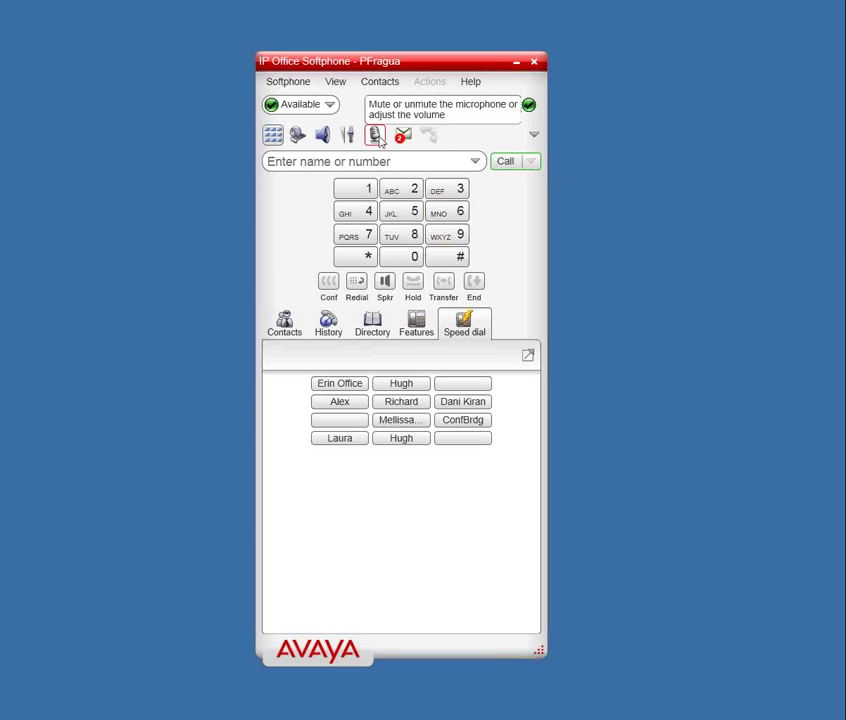
pyautogui.click(346, 142)
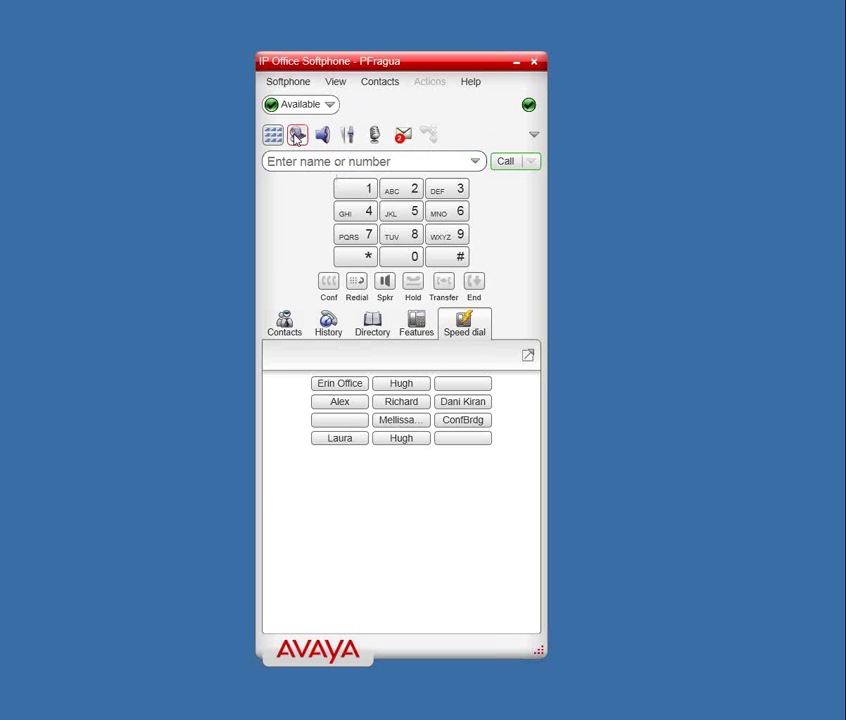
pyautogui.click(296, 138)
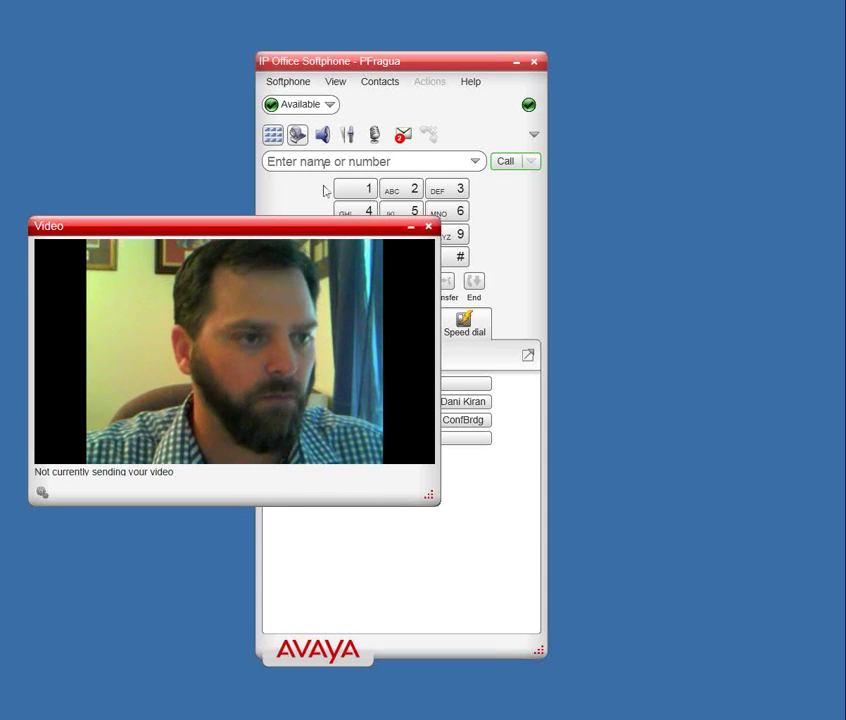
pyautogui.moveTo(323, 247); pyautogui.dragTo(376, 291)
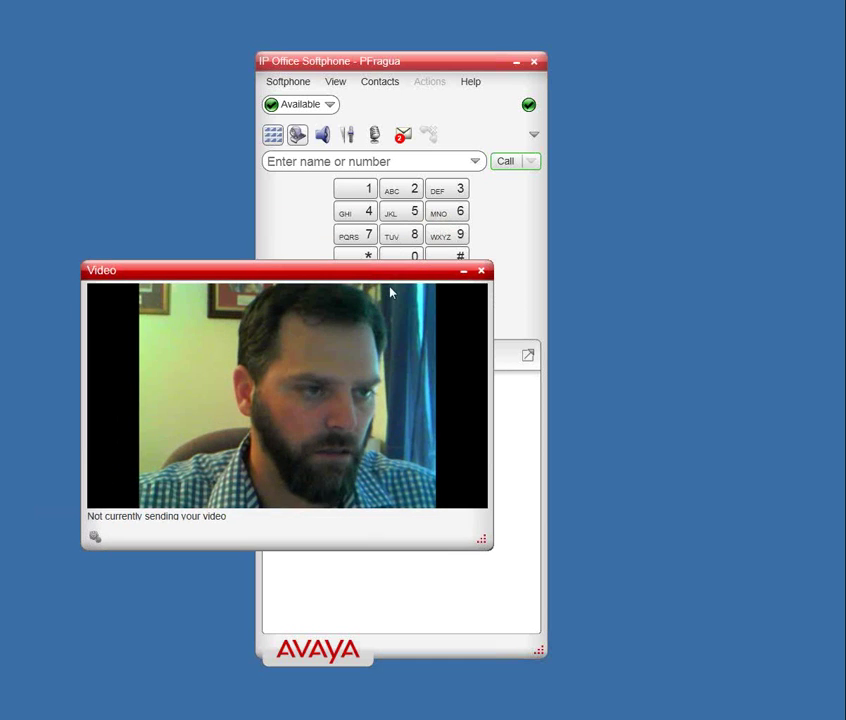
pyautogui.click(481, 270)
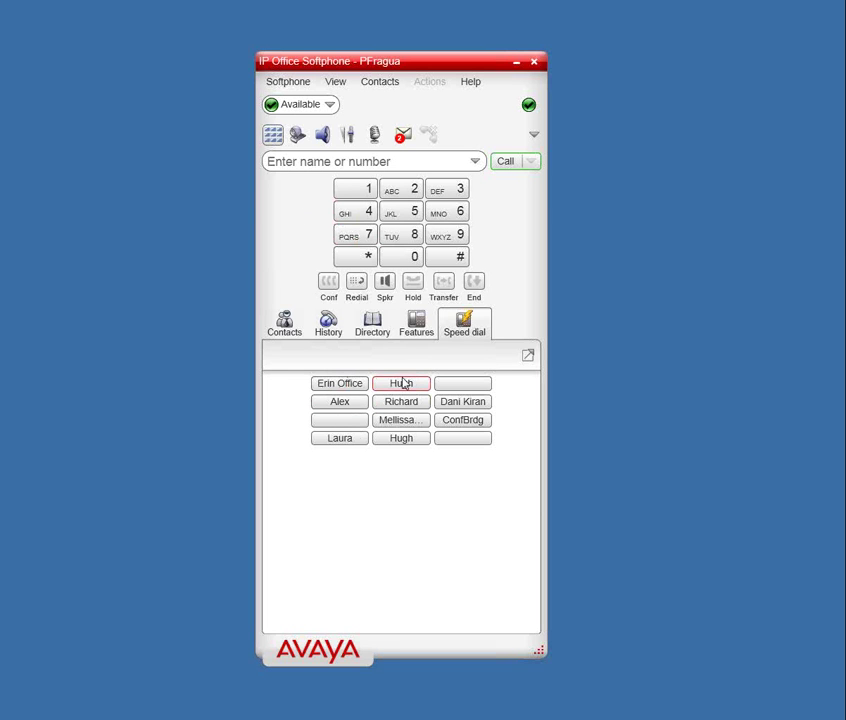
# - Dial the colleague's work extension from the recent-numbers list in the name or number box
pyautogui.click(315, 163)
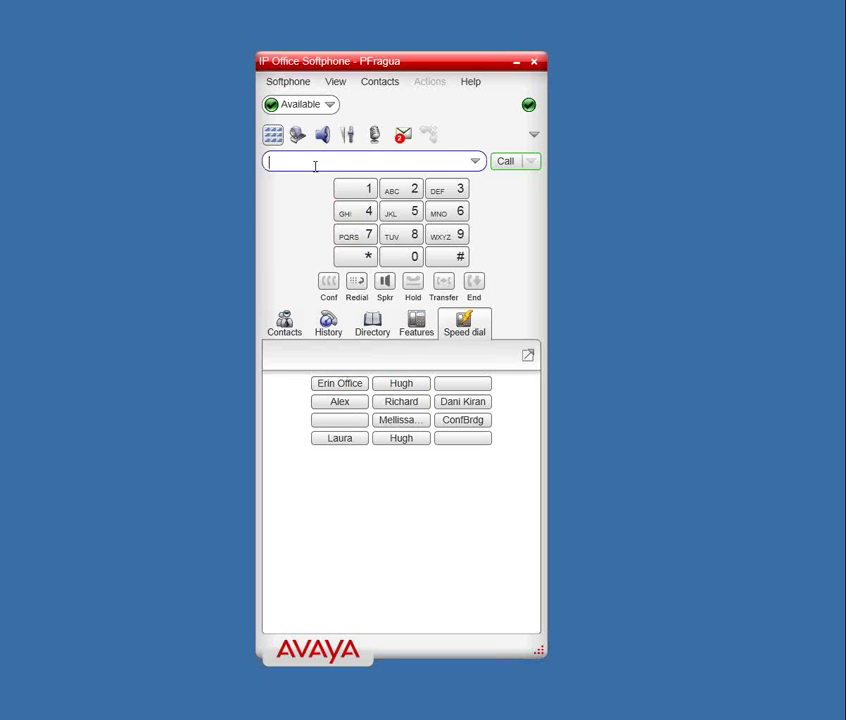
pyautogui.click(477, 161)
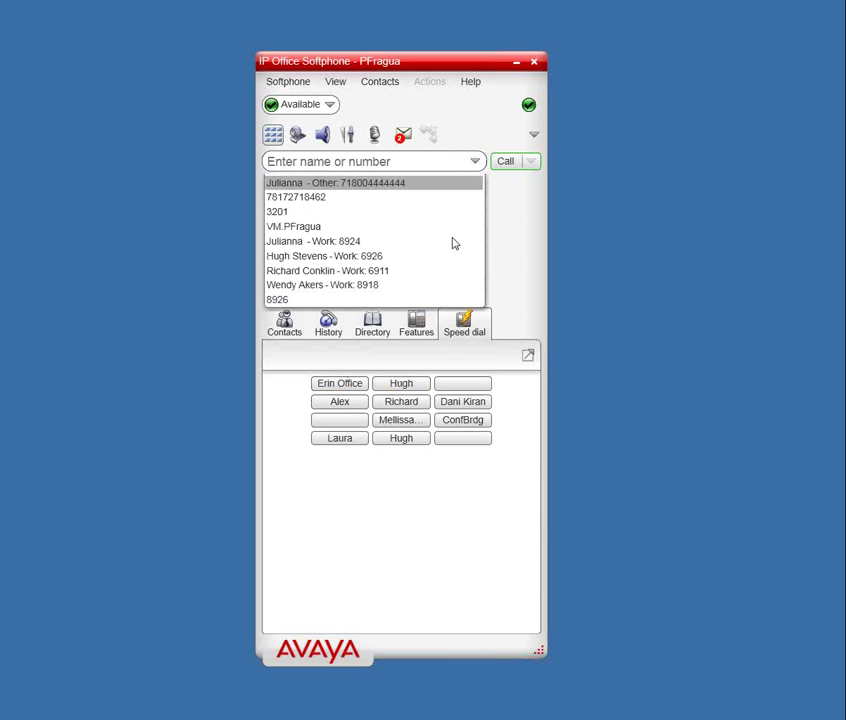
pyautogui.click(380, 257)
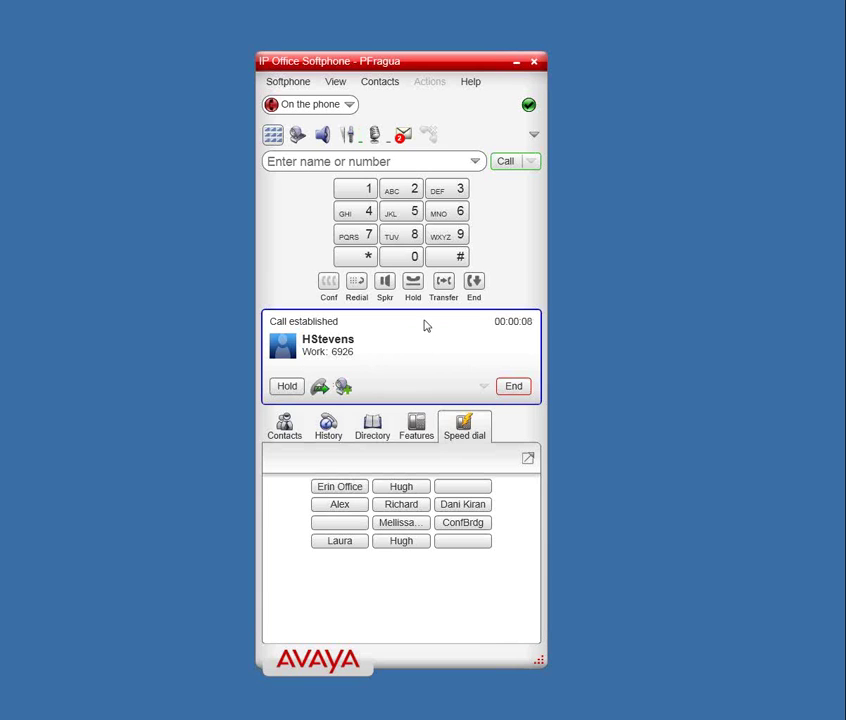
# - Move the softphone right and shrink the caller's video window, placing it at its left
pyautogui.moveTo(289, 328); pyautogui.dragTo(274, 170)
pyautogui.click(446, 68)
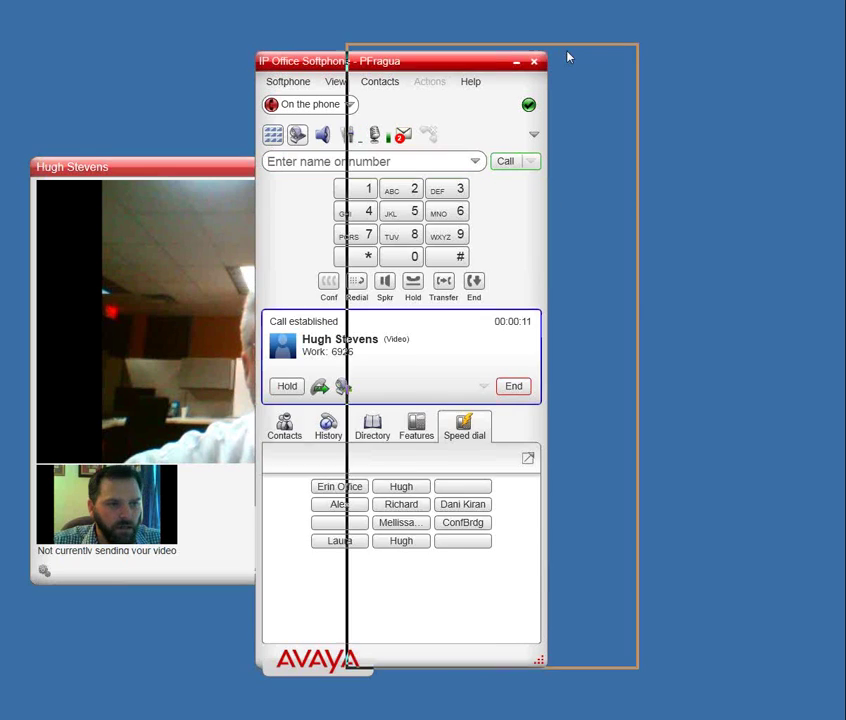
pyautogui.moveTo(446, 68); pyautogui.dragTo(638, 35)
pyautogui.moveTo(260, 172); pyautogui.dragTo(252, 116)
pyautogui.moveTo(522, 502); pyautogui.dragTo(396, 432)
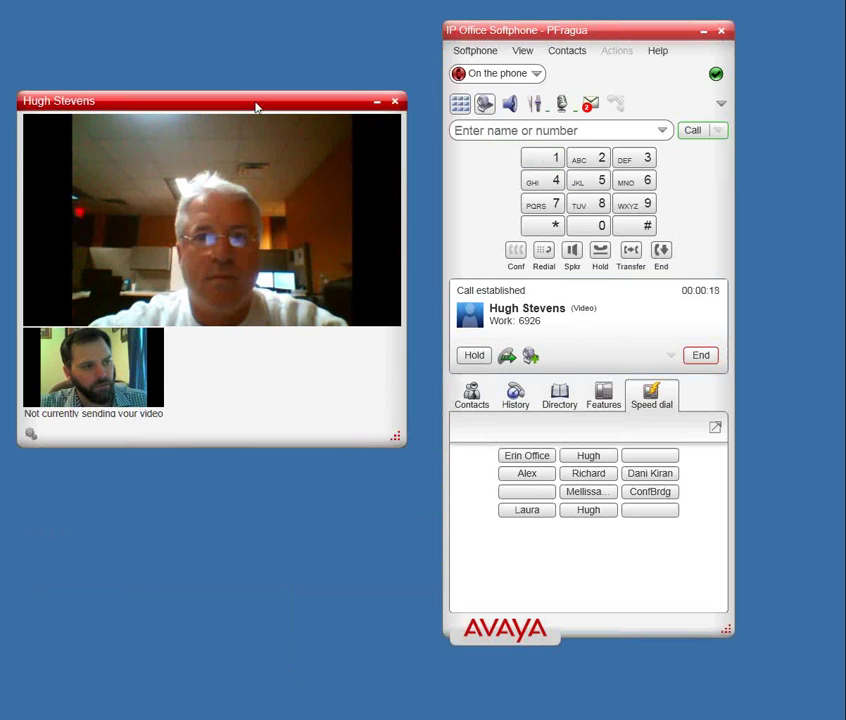
pyautogui.moveTo(256, 107); pyautogui.dragTo(280, 74)
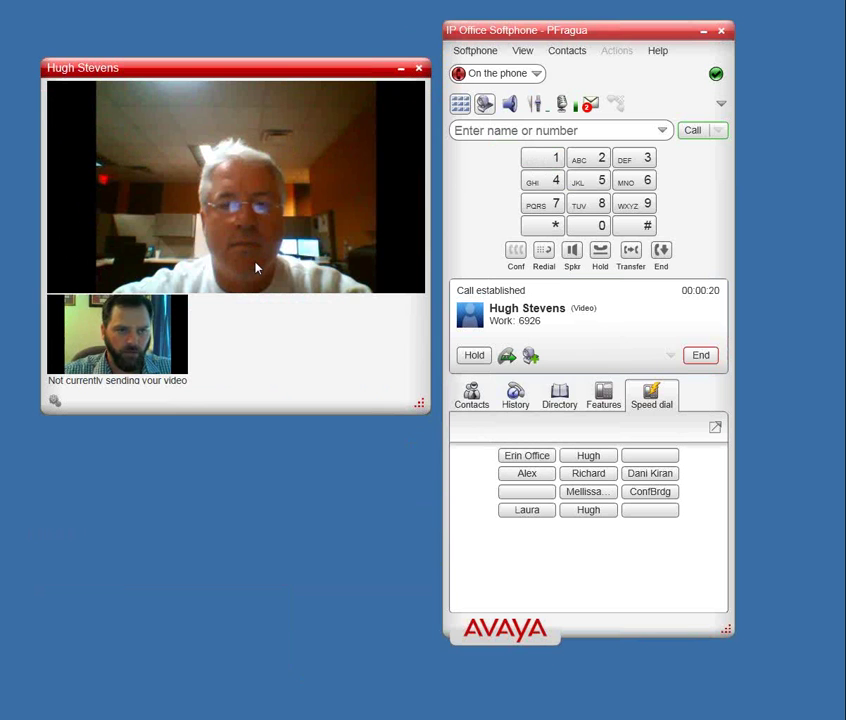